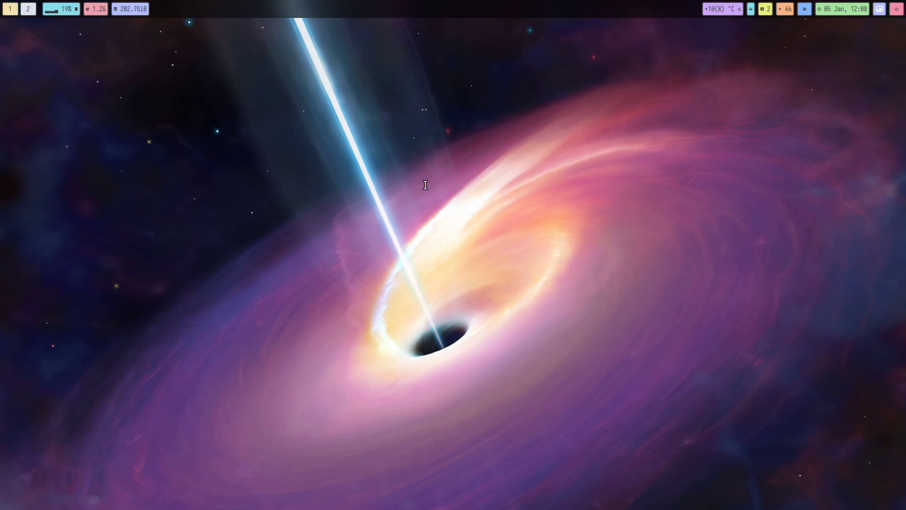
Check the ISO release info with the lso command in a terminal, then close it
key(super+Return)
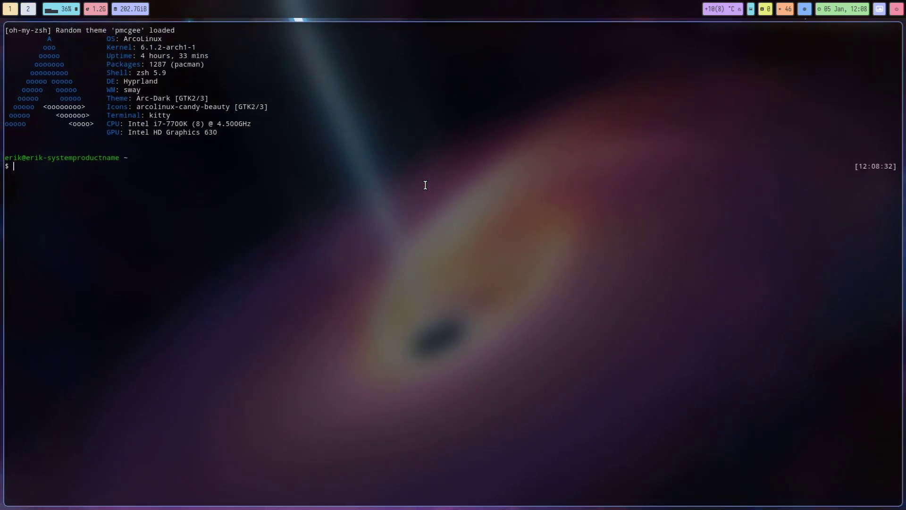
text(lso)
key(Return)
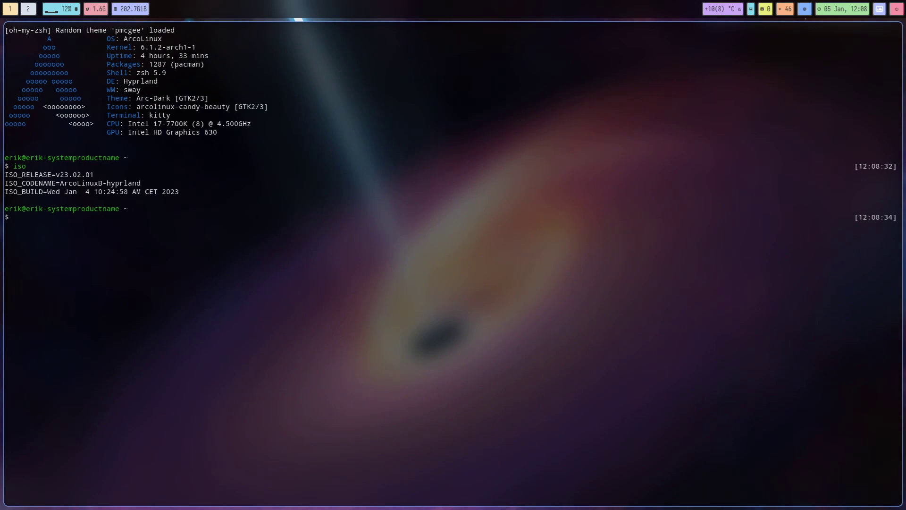
key(super+q)
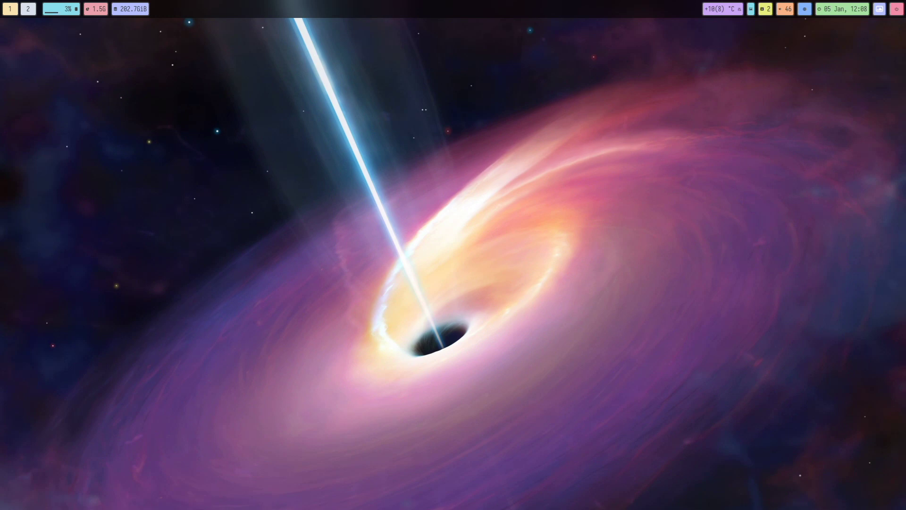
Show hidden files in the home folder, look at DATA's hyprland folder, and open .config
key(super+shift+Return)
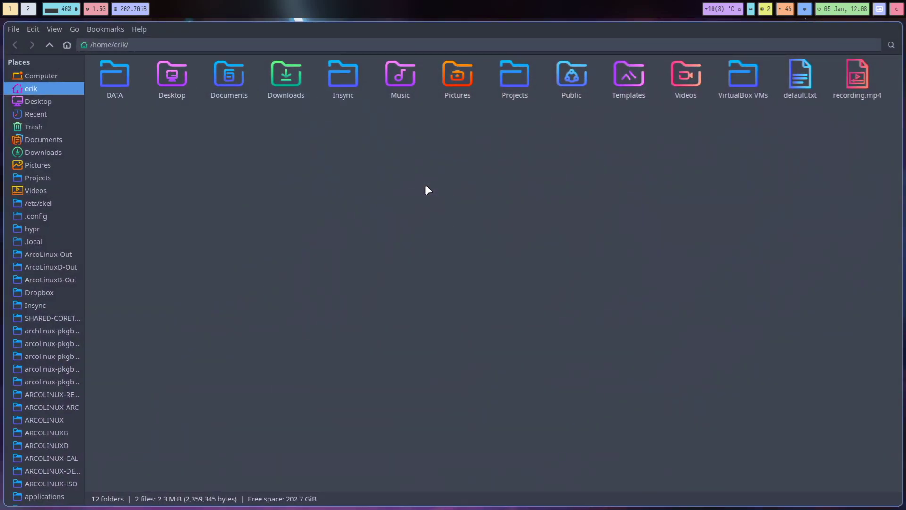
key(ctrl+h)
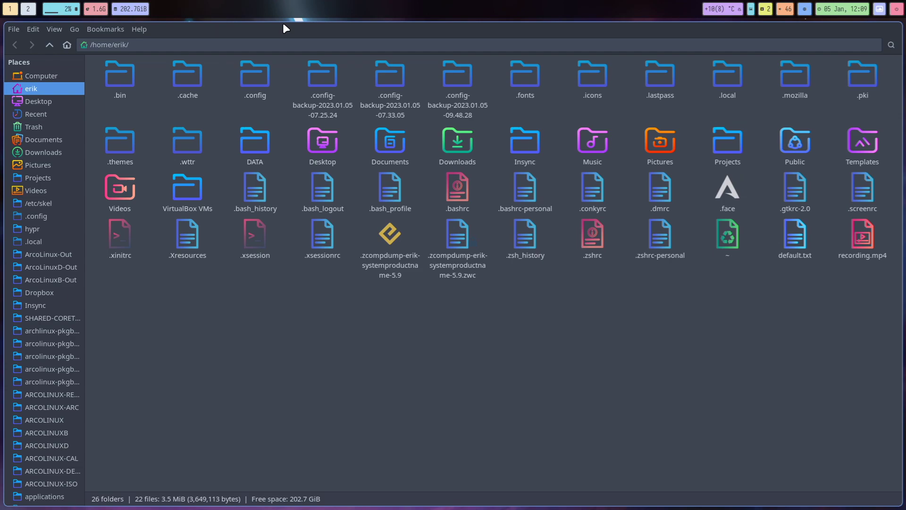
double_click(252, 145)
click(186, 78)
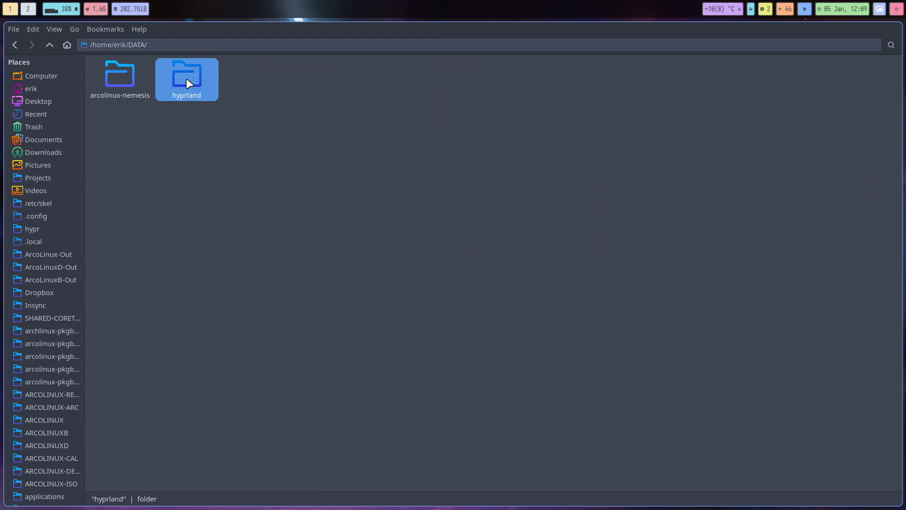
click(32, 89)
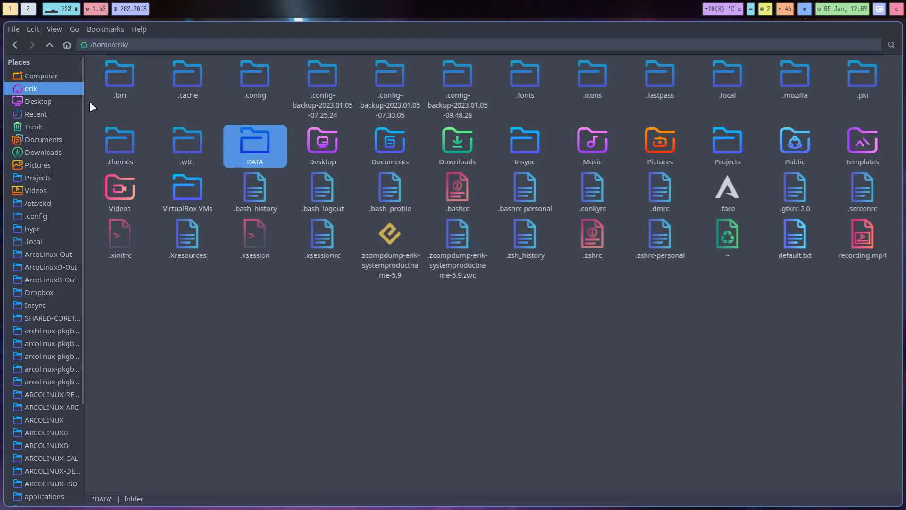
double_click(248, 70)
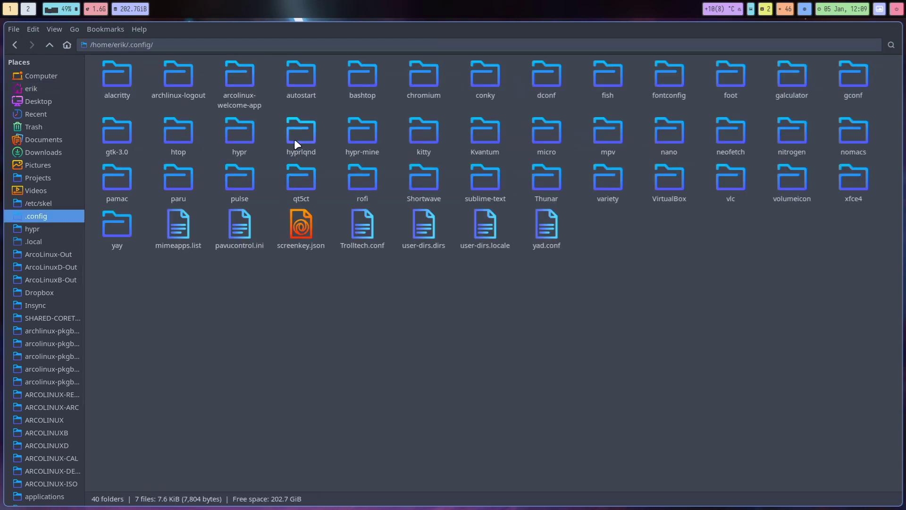
Fix the misspelled hyprlqnd folder name to hyprland
click(301, 142)
key(F2)
key(Right)
key(Left)
key(Left)
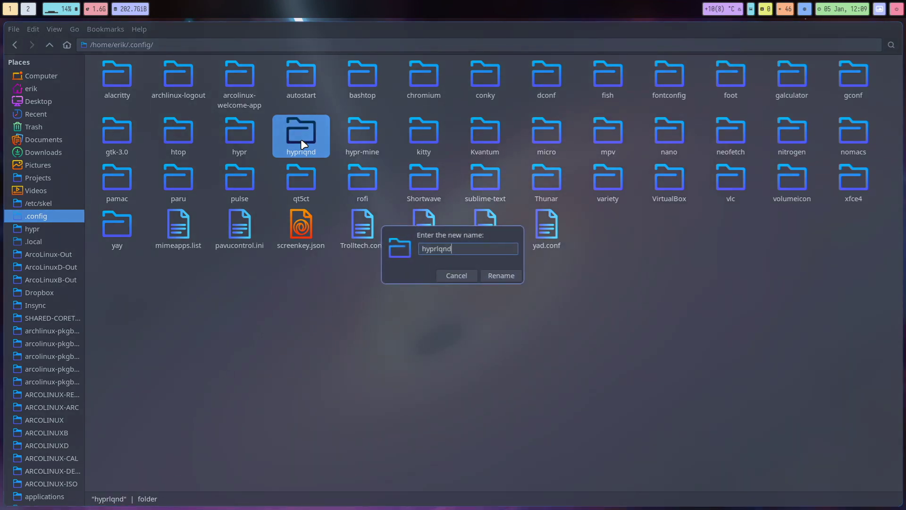
key(BackSpace)
text(a)
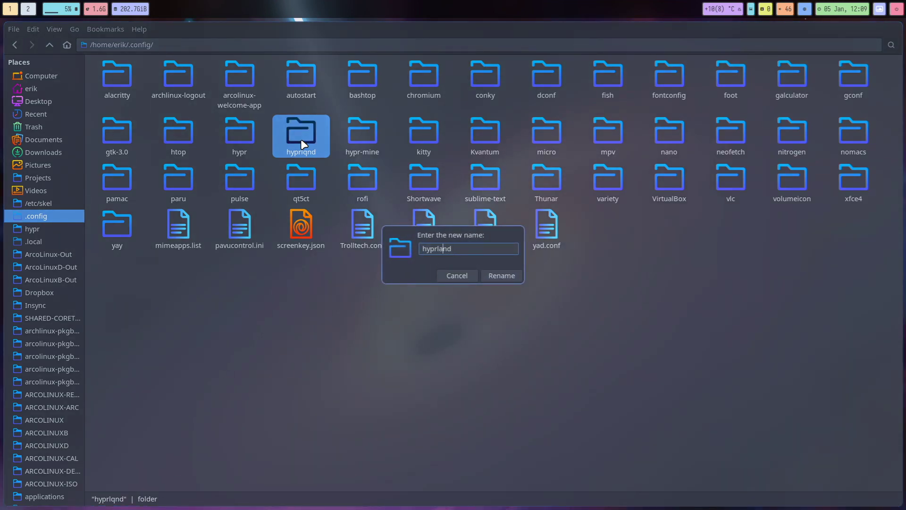
key(Return)
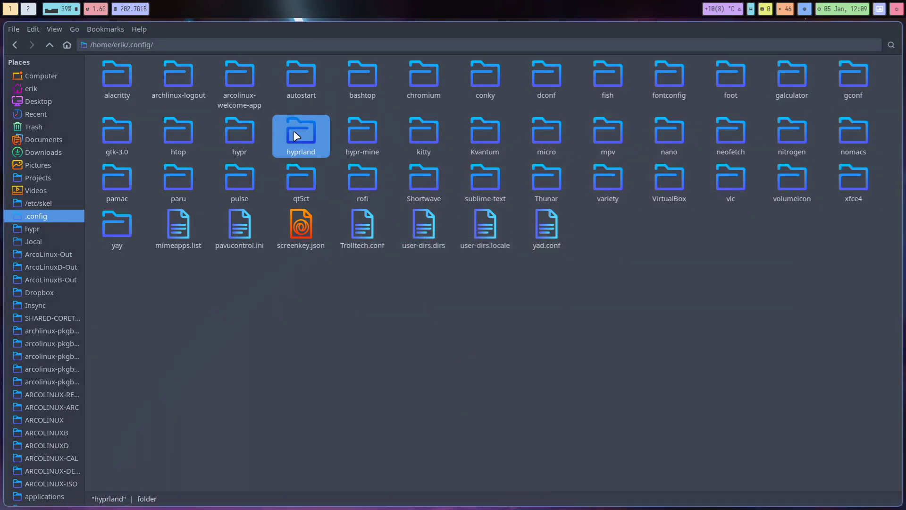
Select both the hypr and hyprland folders and bring up their context menu
click(242, 130)
ctrl+click(311, 136)
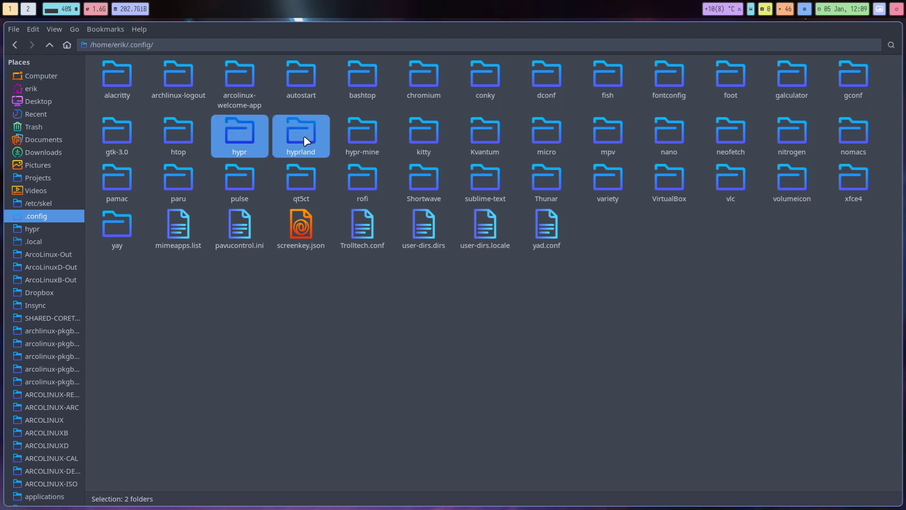
click(304, 135)
click(230, 135)
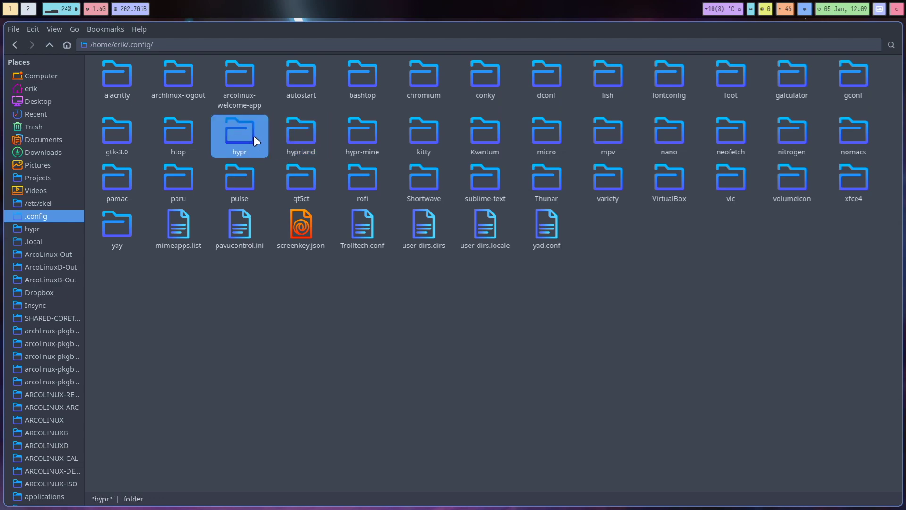
click(308, 134)
click(242, 132)
ctrl+click(293, 132)
right_click(292, 132)
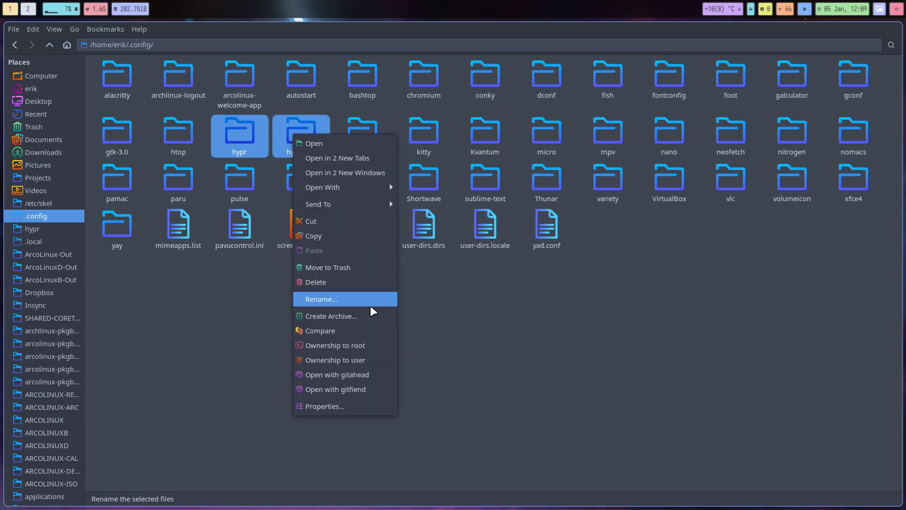
click(370, 332)
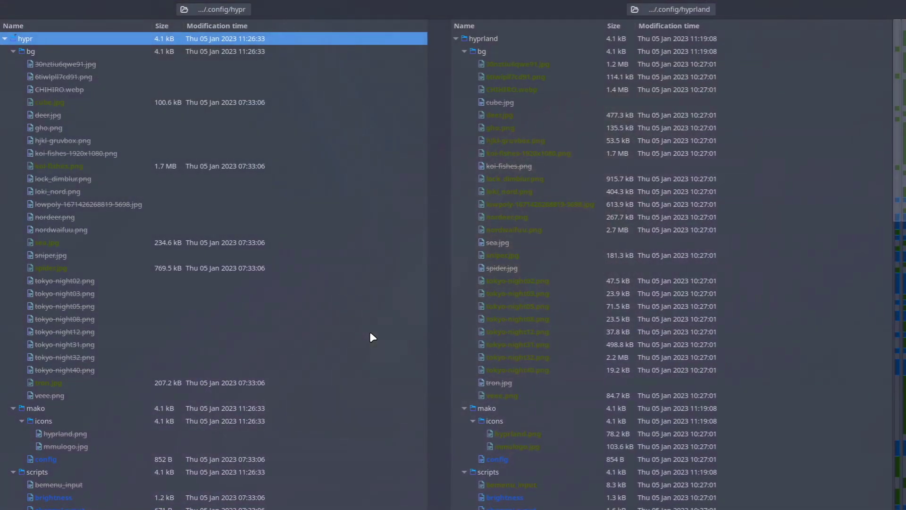
click(462, 51)
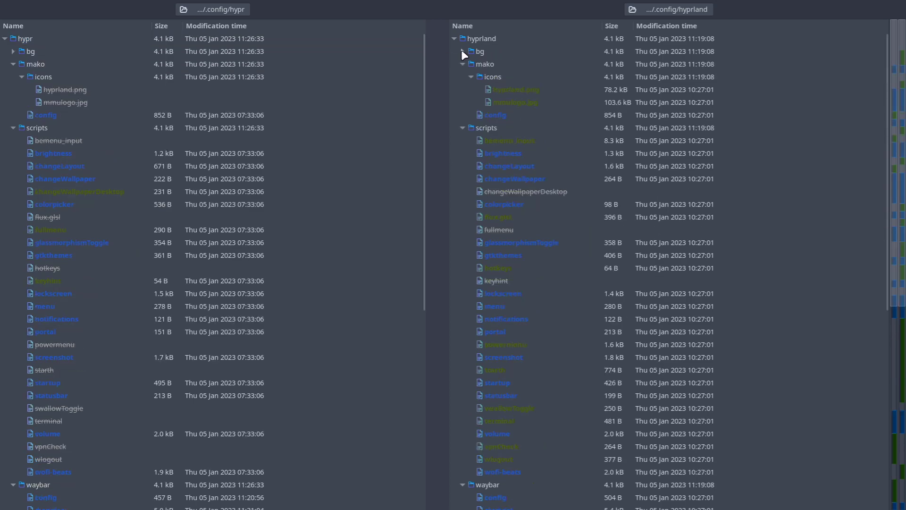
click(462, 64)
click(463, 77)
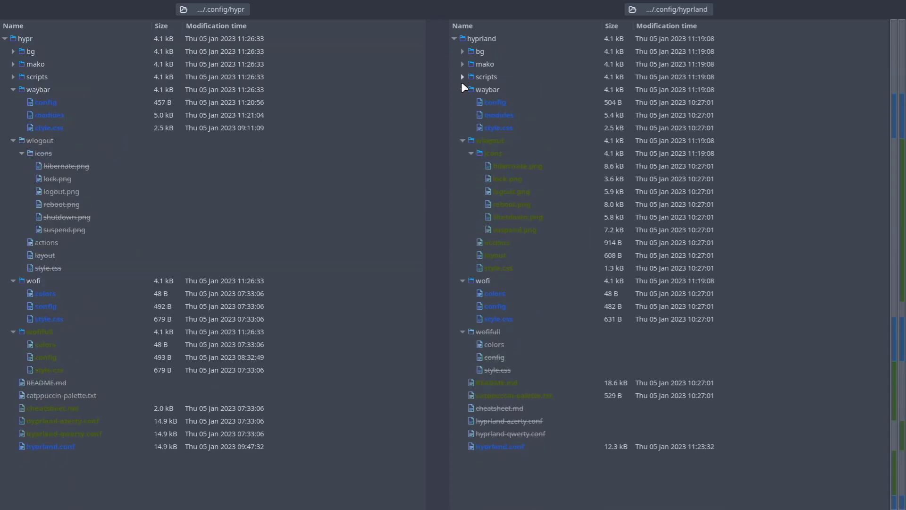
click(463, 89)
click(462, 102)
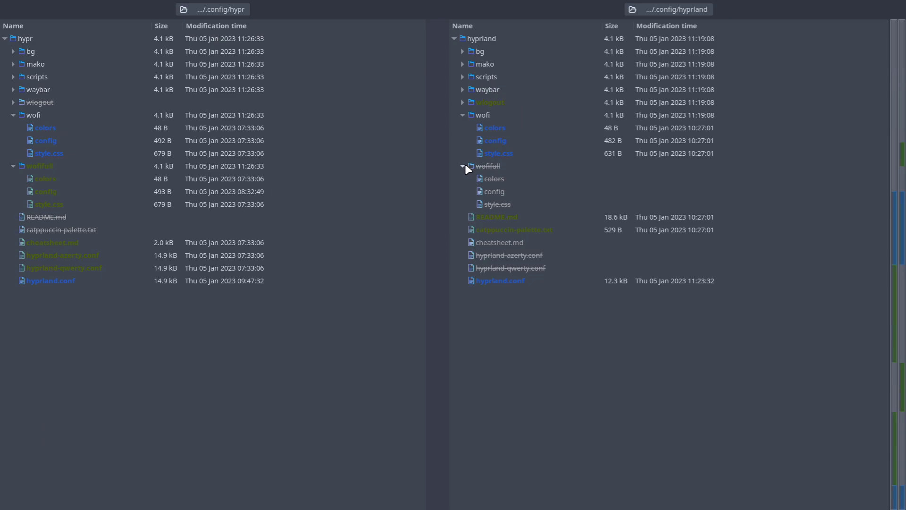
click(462, 115)
double_click(487, 244)
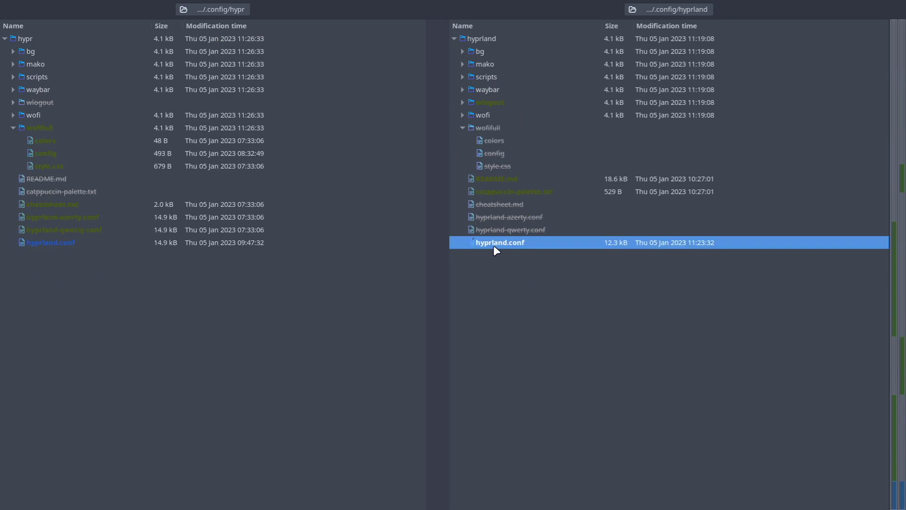
scroll(128, 286, down, 8)
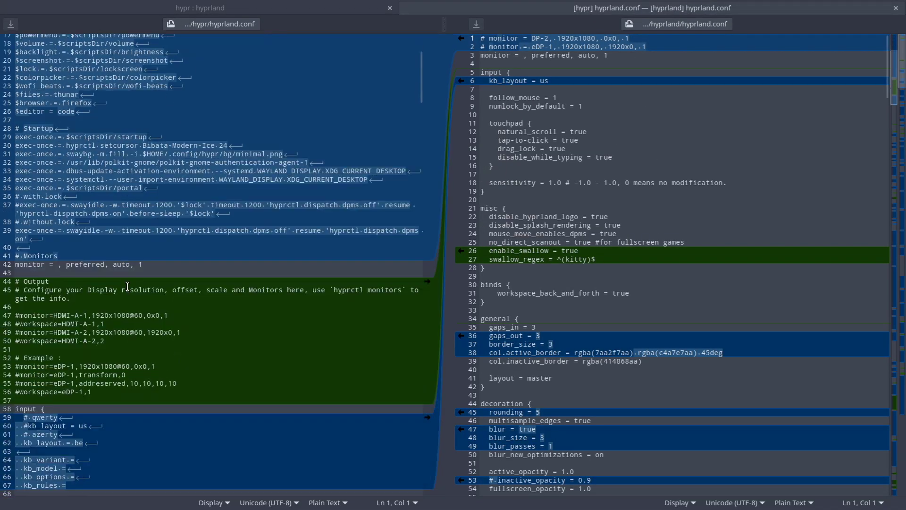
scroll(127, 286, down, 7)
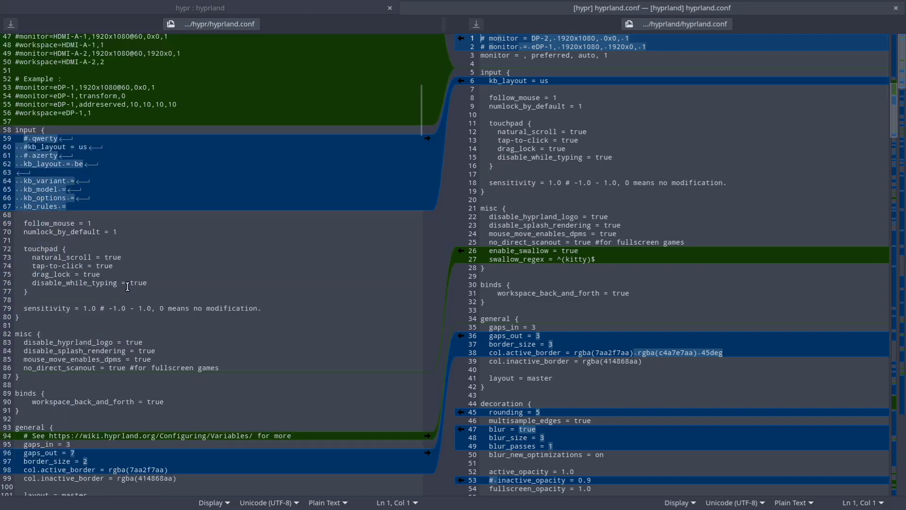
scroll(128, 287, down, 11)
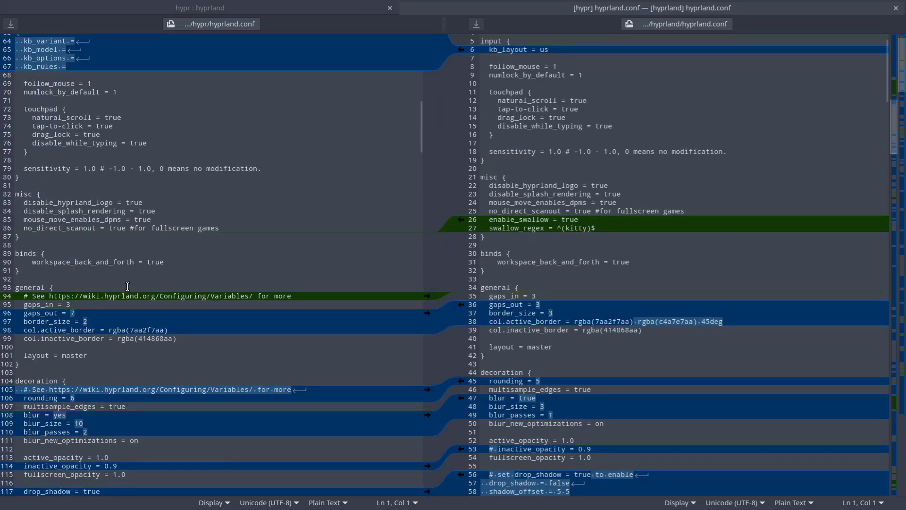
scroll(127, 287, down, 5)
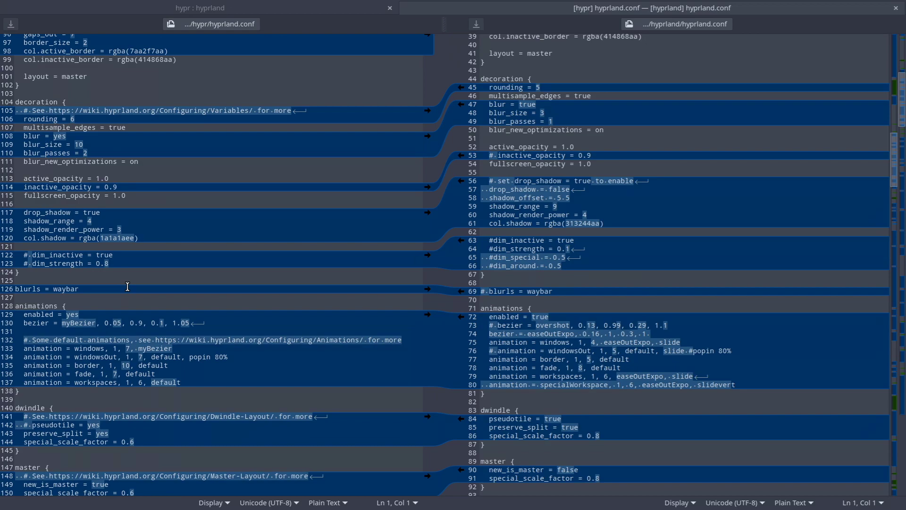
scroll(128, 286, up, 8)
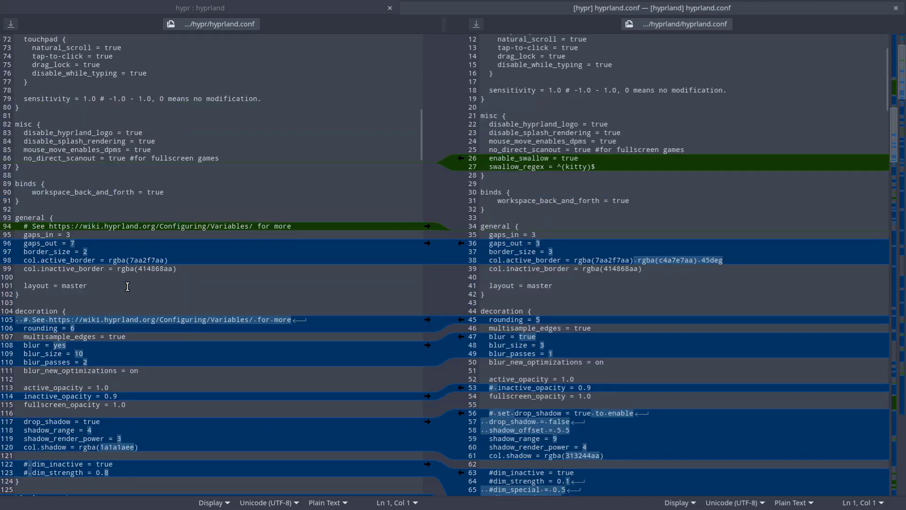
scroll(128, 287, up, 8)
Search the left config for 'border' and go to the col.active_border line
click(119, 256)
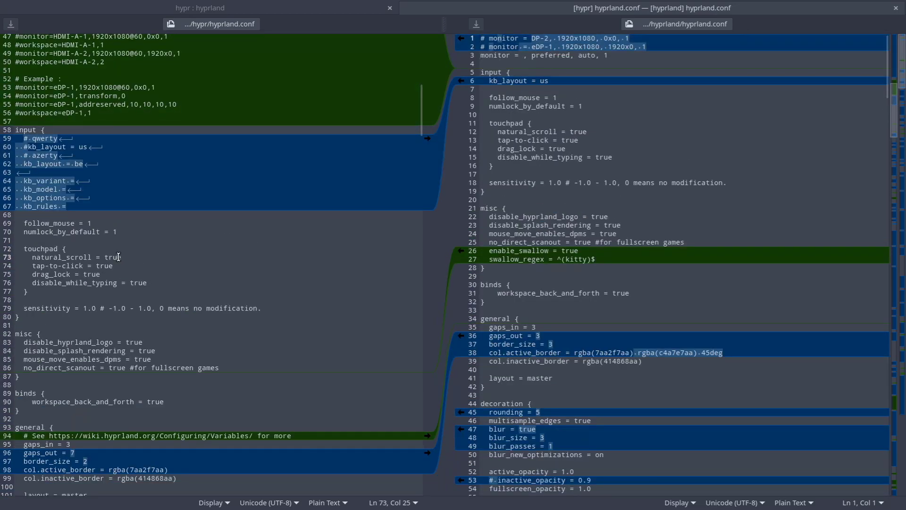
key(ctrl+f)
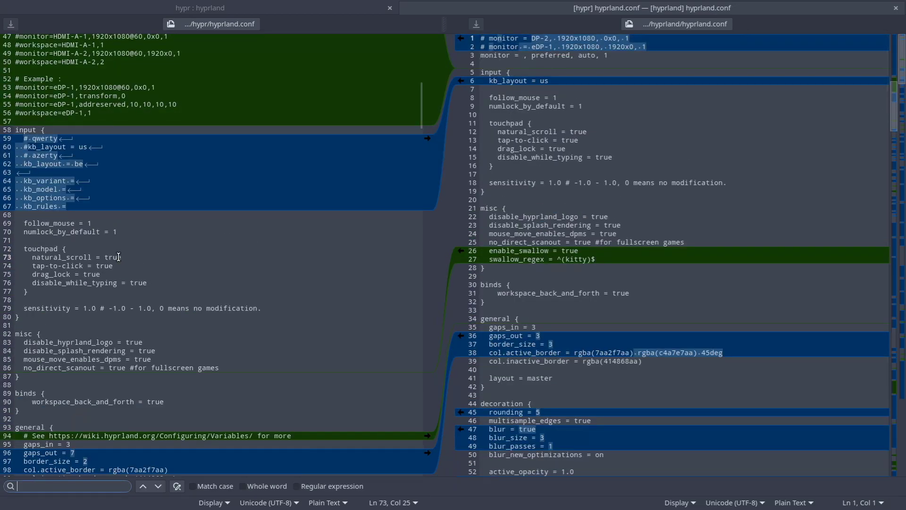
text(border)
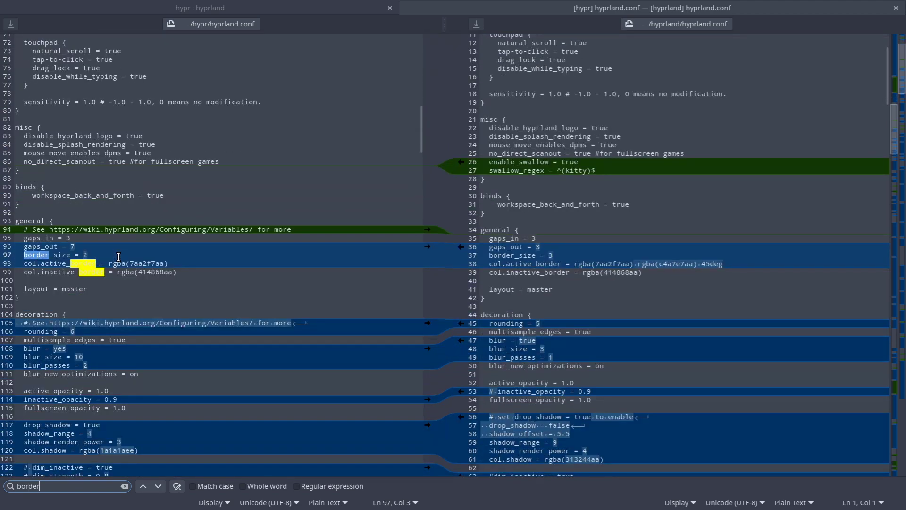
click(127, 263)
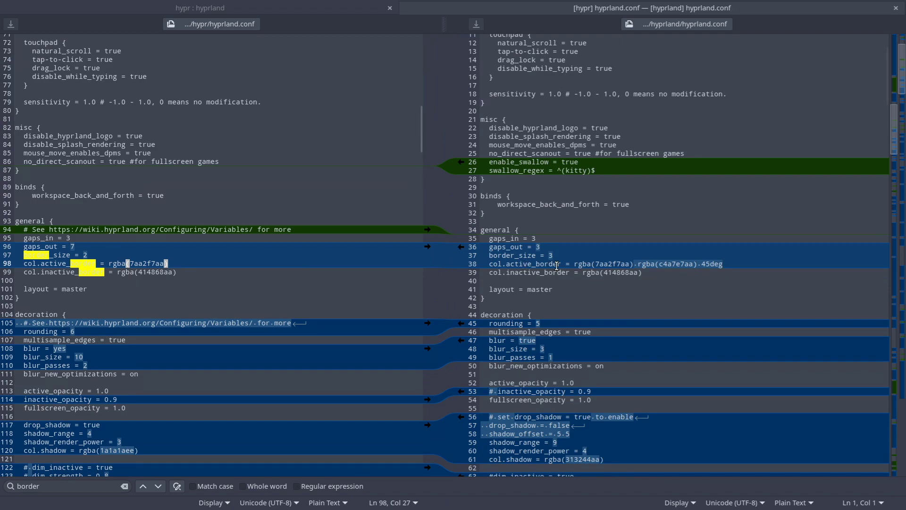
Copy 'rgba(c4a7e7aa) 45deg' from right line 38 to the end of left line 98 and save
drag(638, 265, 725, 265)
key(ctrl+c)
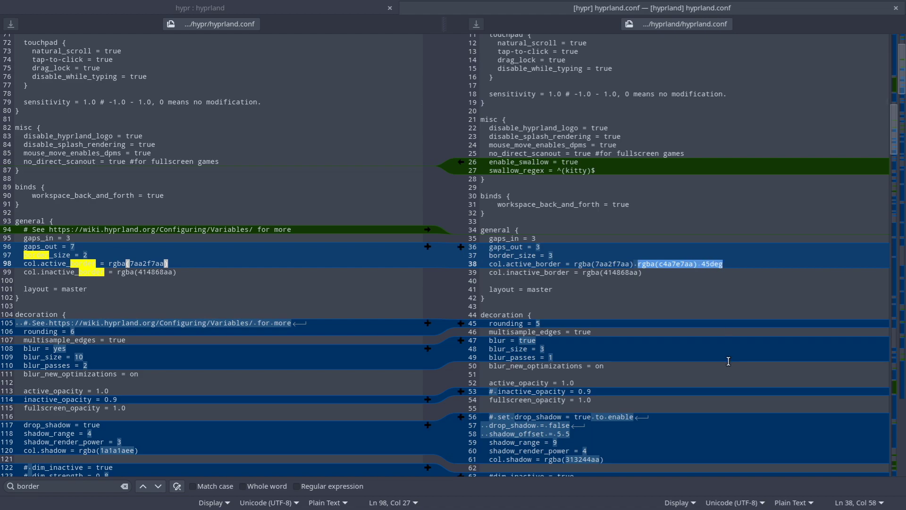
click(184, 261)
key(ctrl+v)
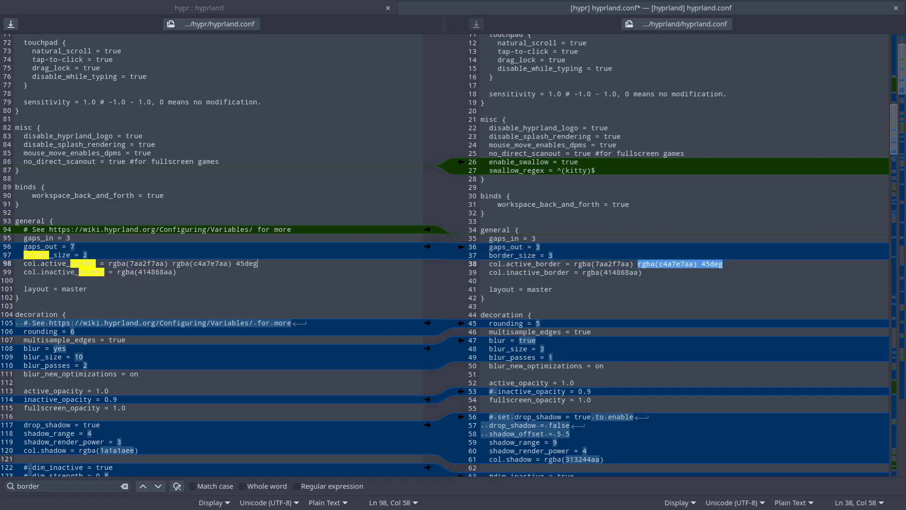
key(ctrl+s)
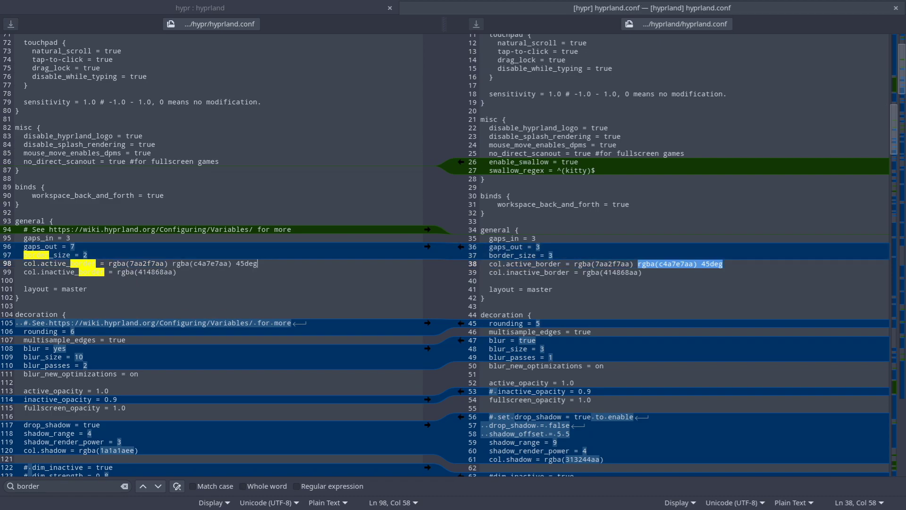
key(super+f)
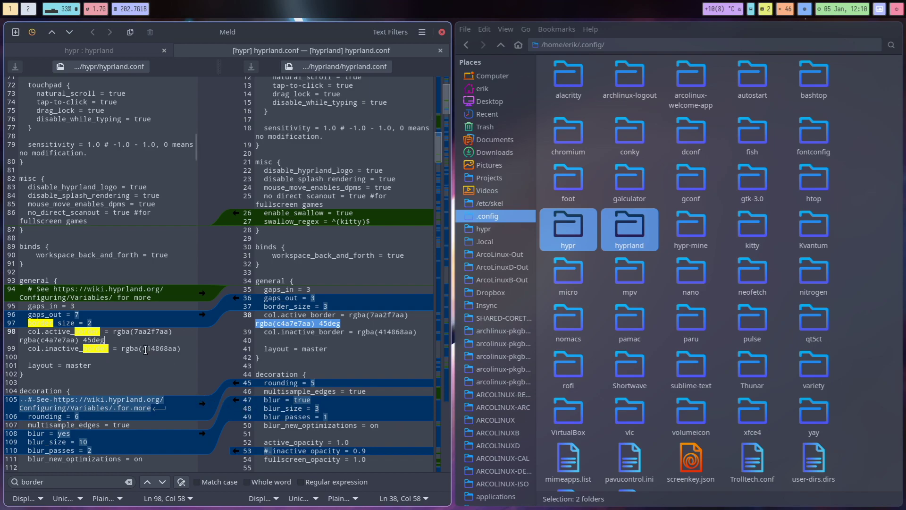
Select the purple code c4a7e7, then start Firefox on empty workspace 3
drag(81, 340, 101, 339)
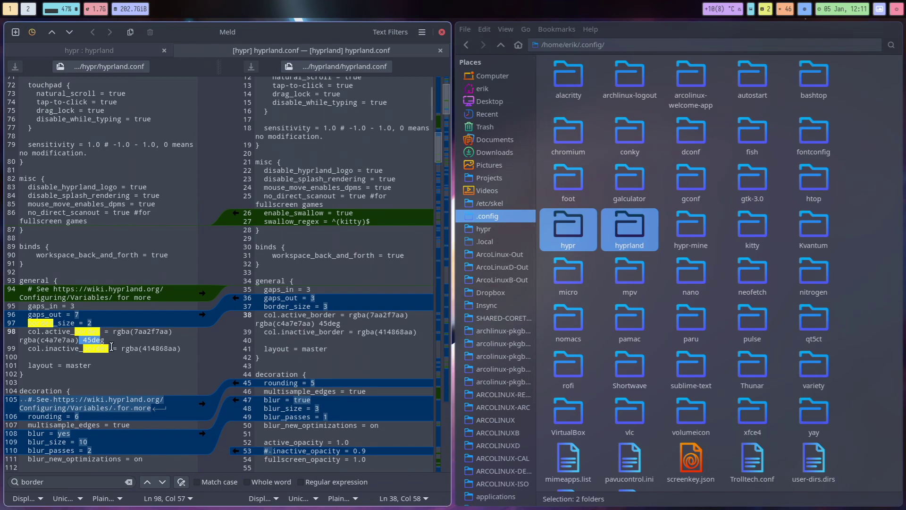
click(119, 324)
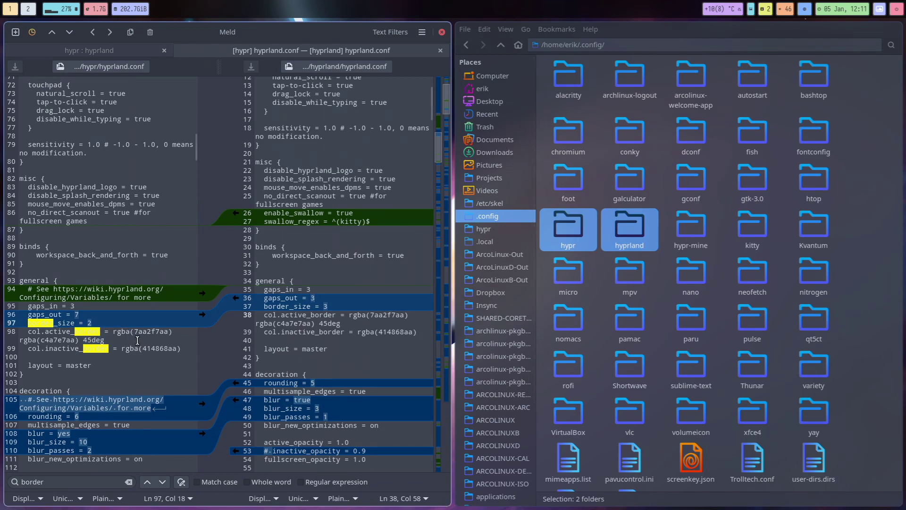
double_click(134, 333)
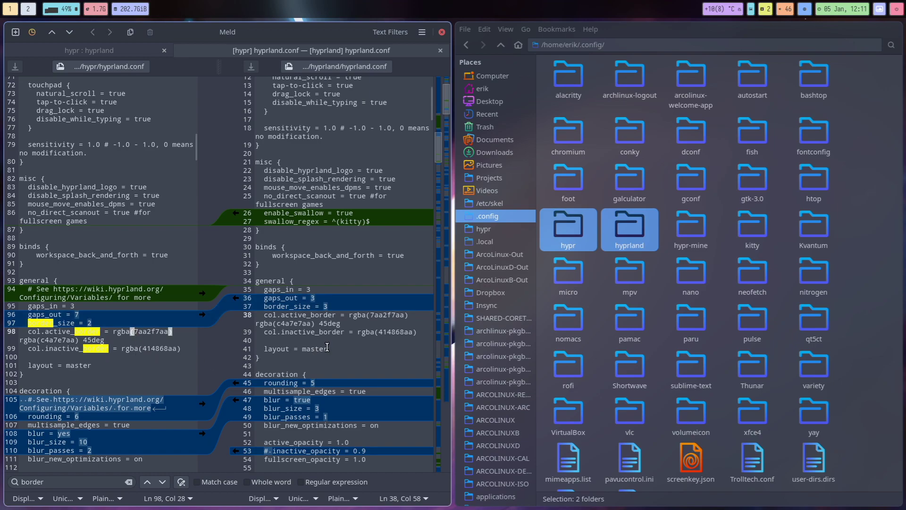
click(278, 323)
drag(278, 323, 302, 324)
key(ctrl+c)
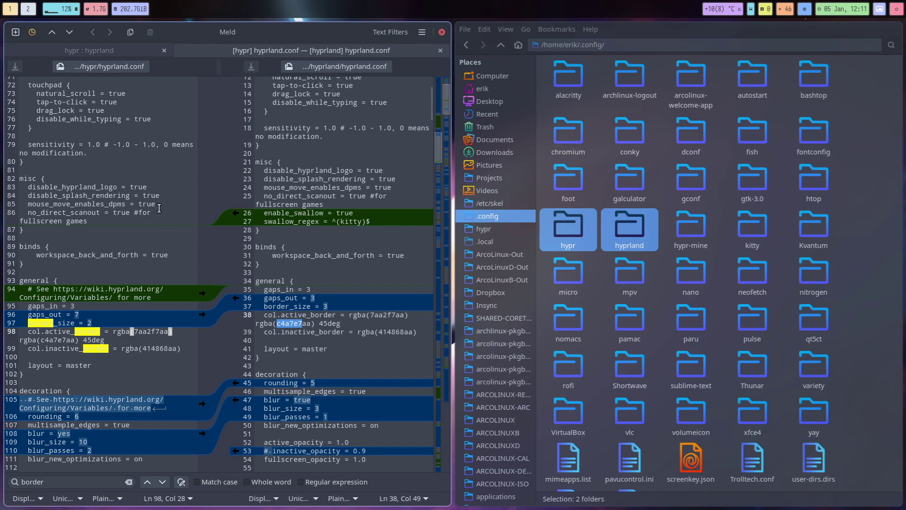
key(super+3)
key(super+b)
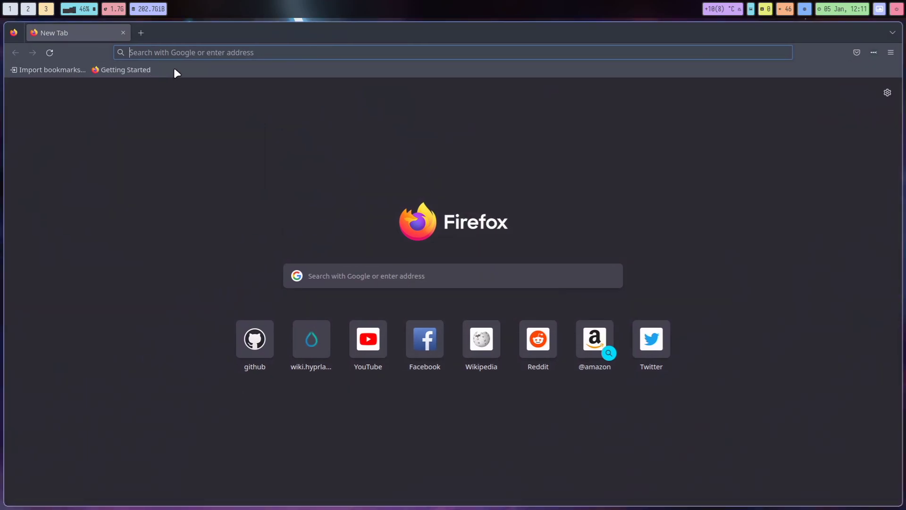
Search Firefox for #c4a7e7 to preview the colour, then open a file manager beside it
text(#)
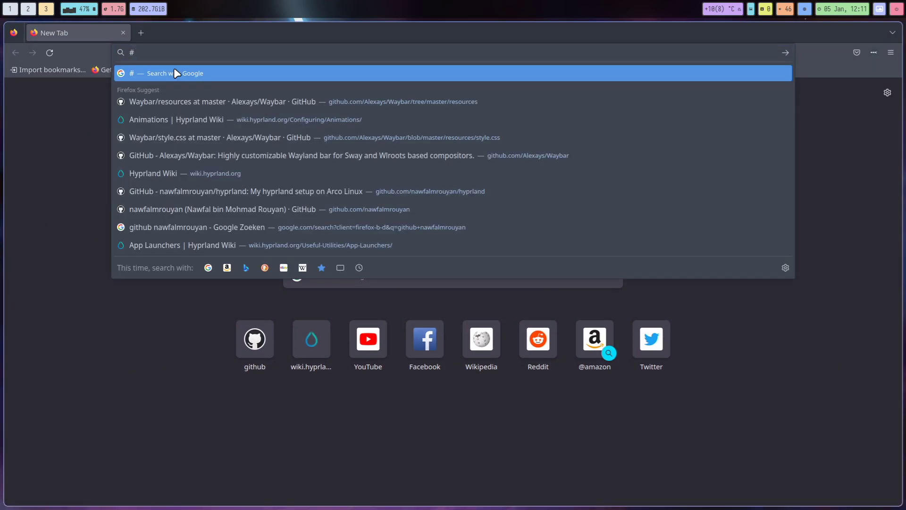
key(ctrl+v)
key(Return)
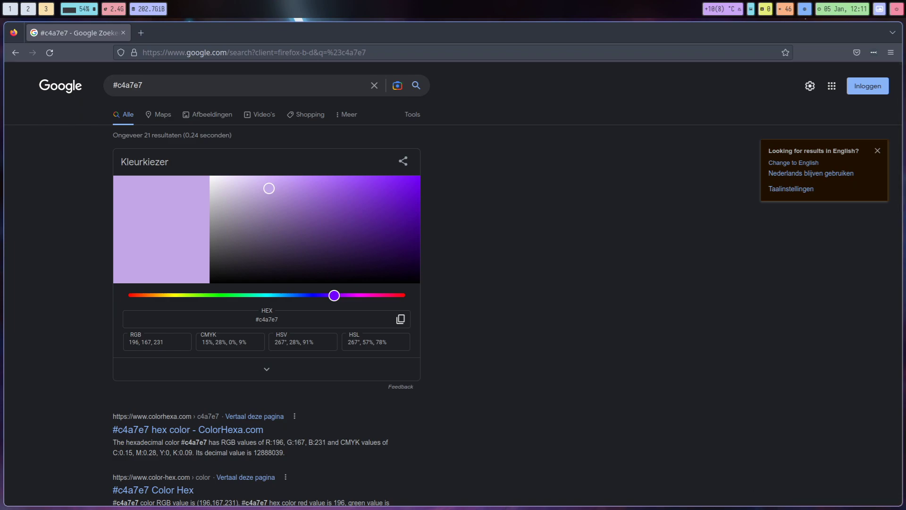
key(super+shift+Return)
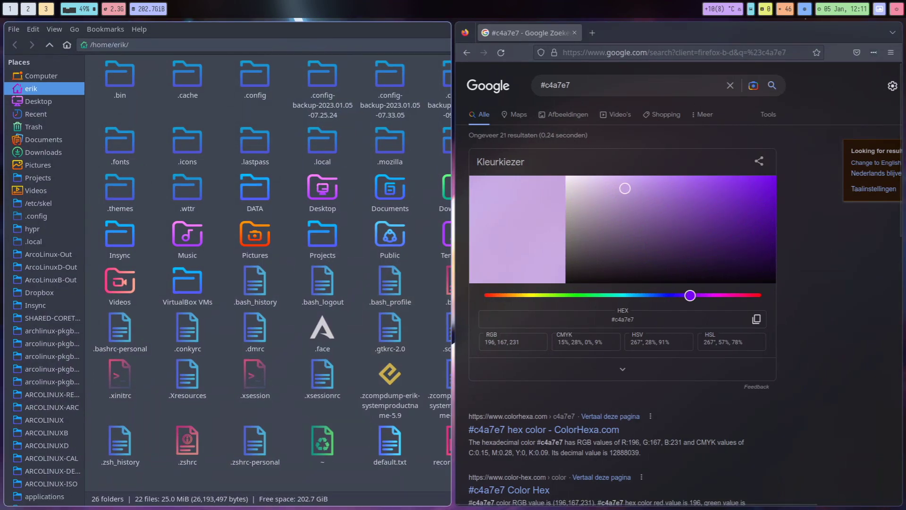